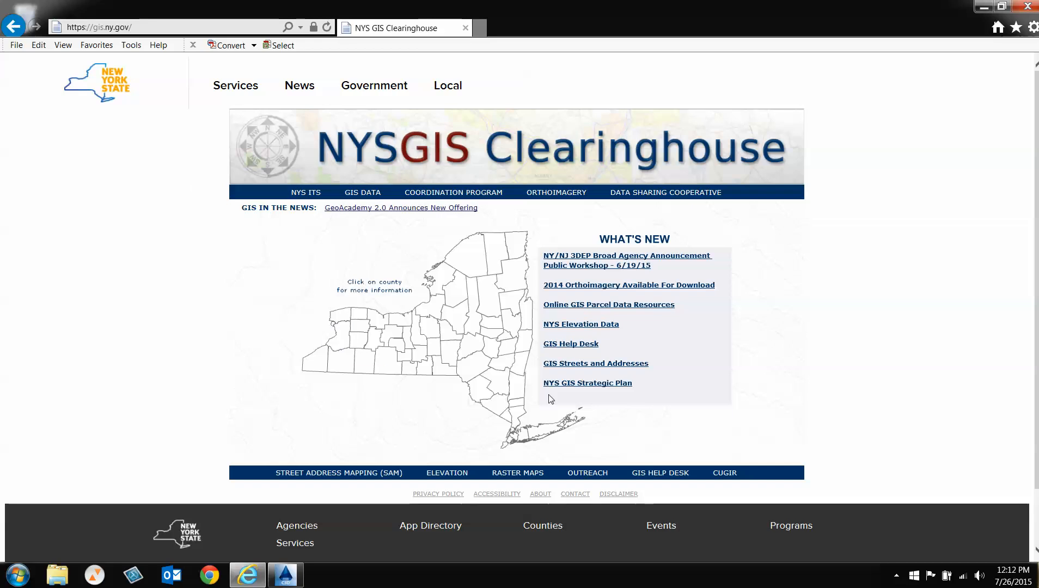
Step: Open the Albany County orthoimagery viewer from the NYS GIS Clearinghouse and switch its base view to Map
click(510, 350)
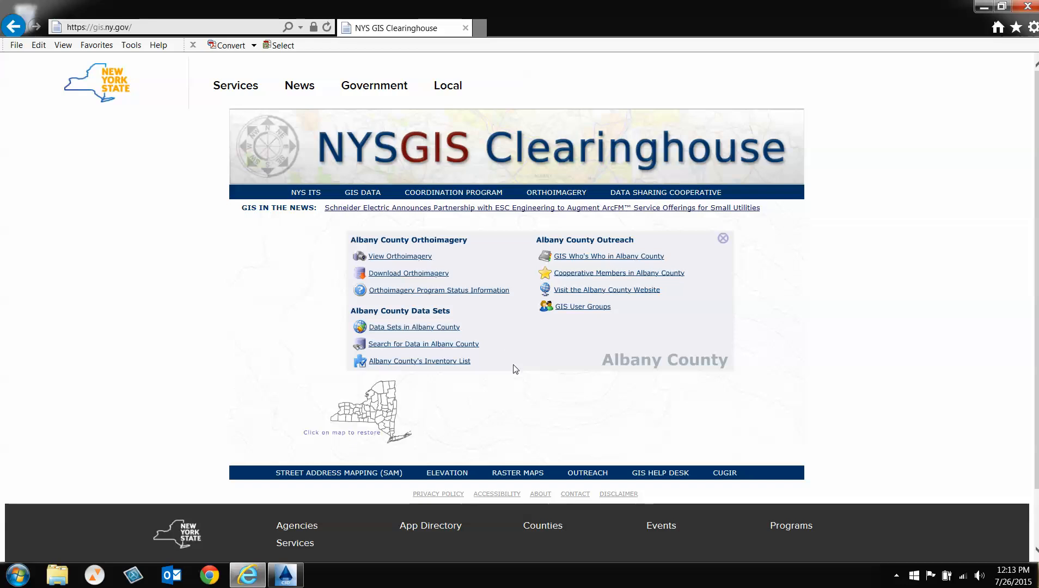
click(408, 256)
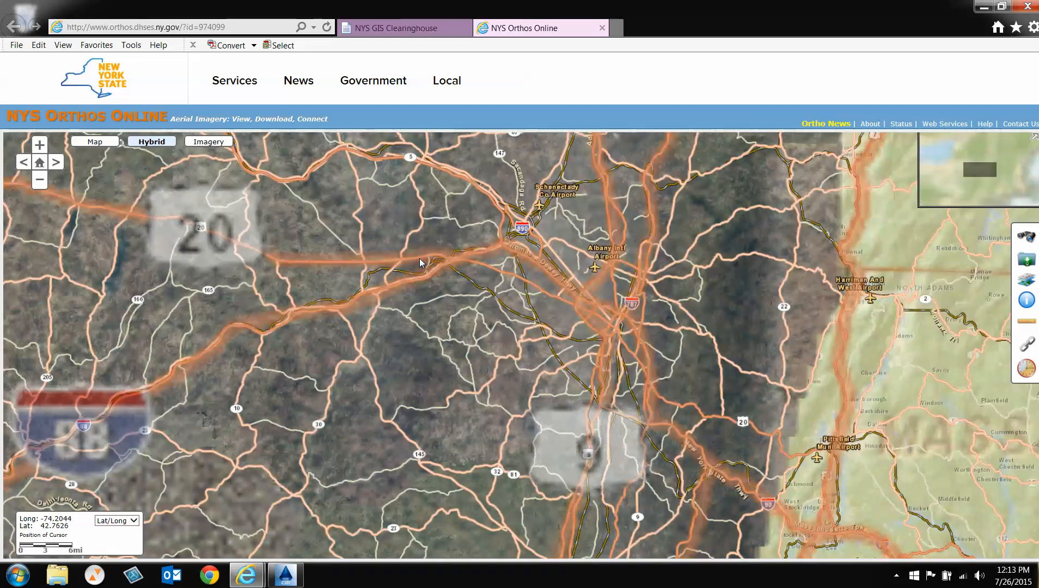
click(107, 143)
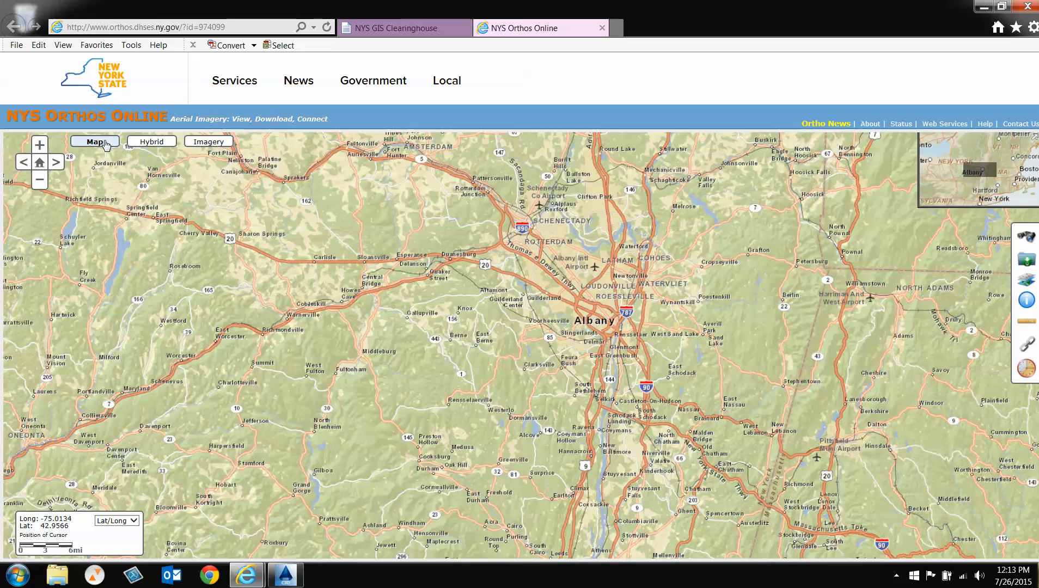
Step: Query downloadable data with a rectangle drawn around Thompsons Lake and the roads south and west of it
scroll(486, 317, up, 3)
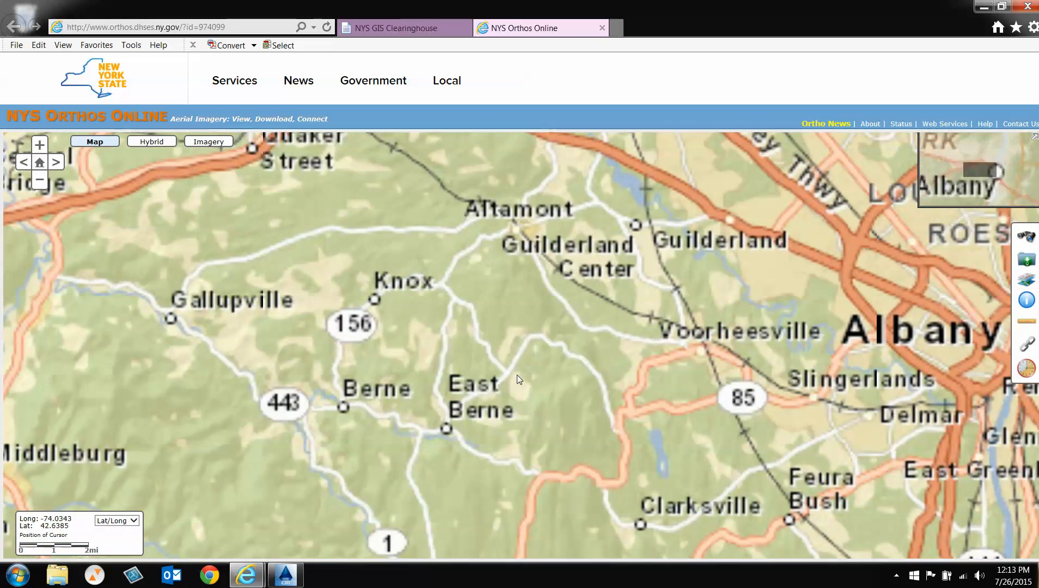
scroll(514, 378, up, 4)
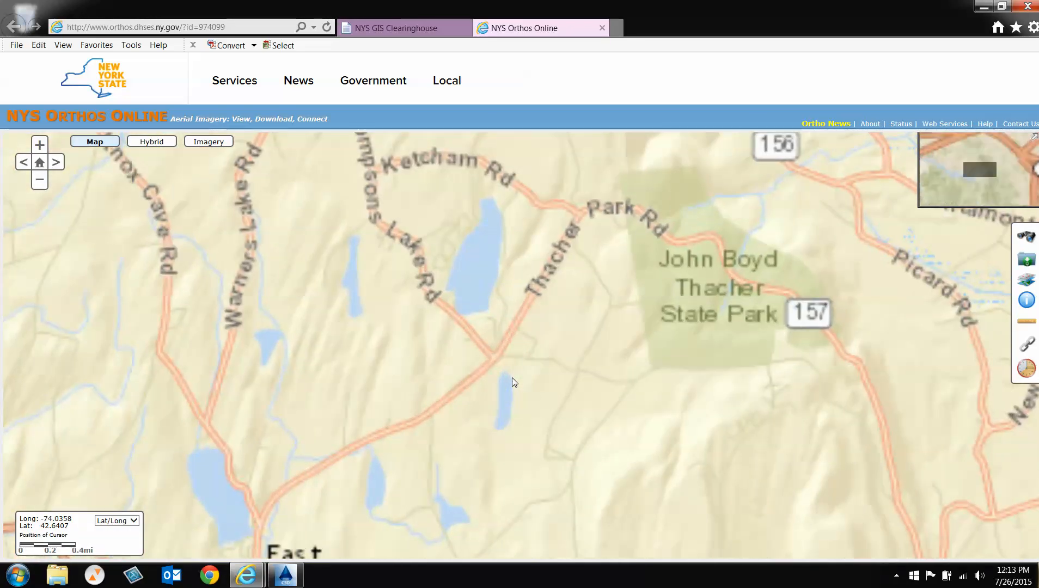
click(1026, 261)
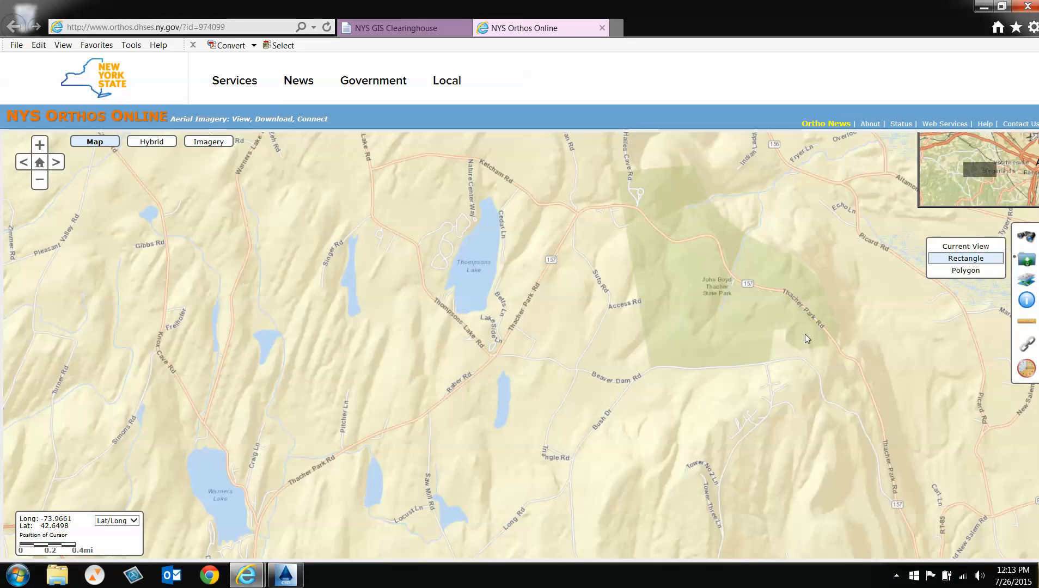
click(966, 259)
drag(591, 406, 340, 238)
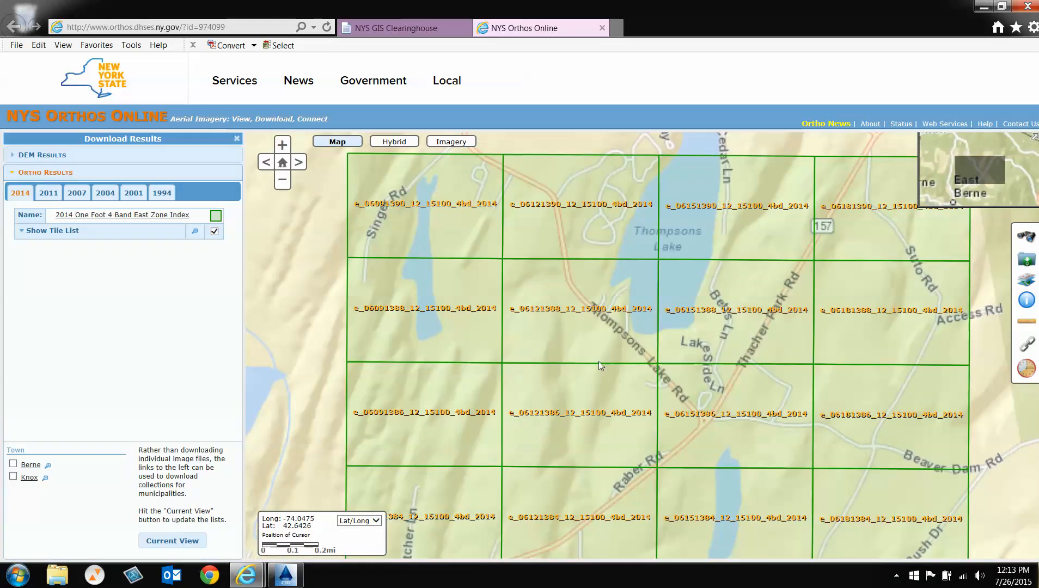
scroll(599, 361, down, 1)
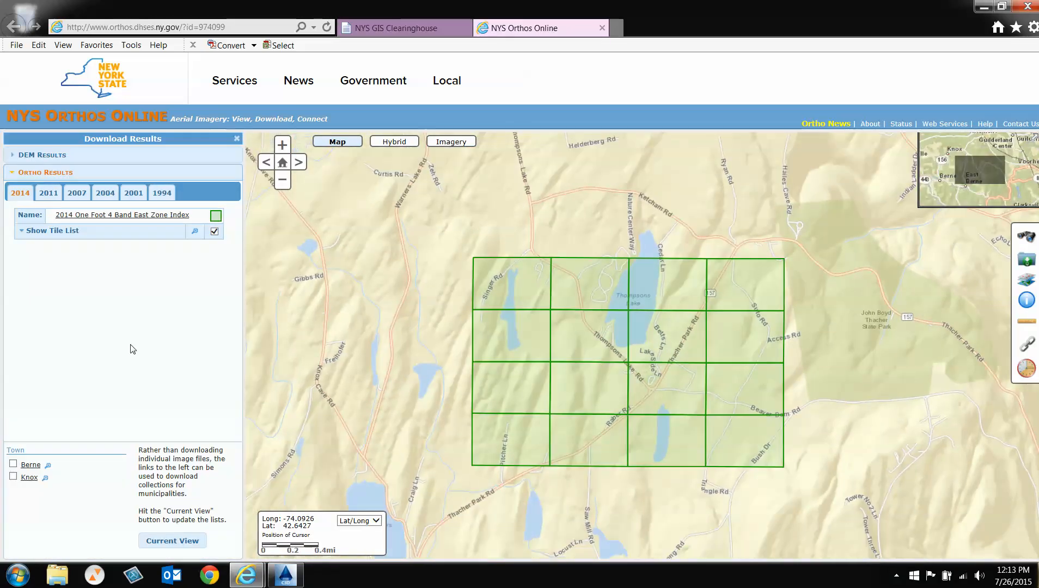
Step: Review the available orthoimagery years and the DEM results for the selected area, returning to the 2014 ortho results
click(49, 193)
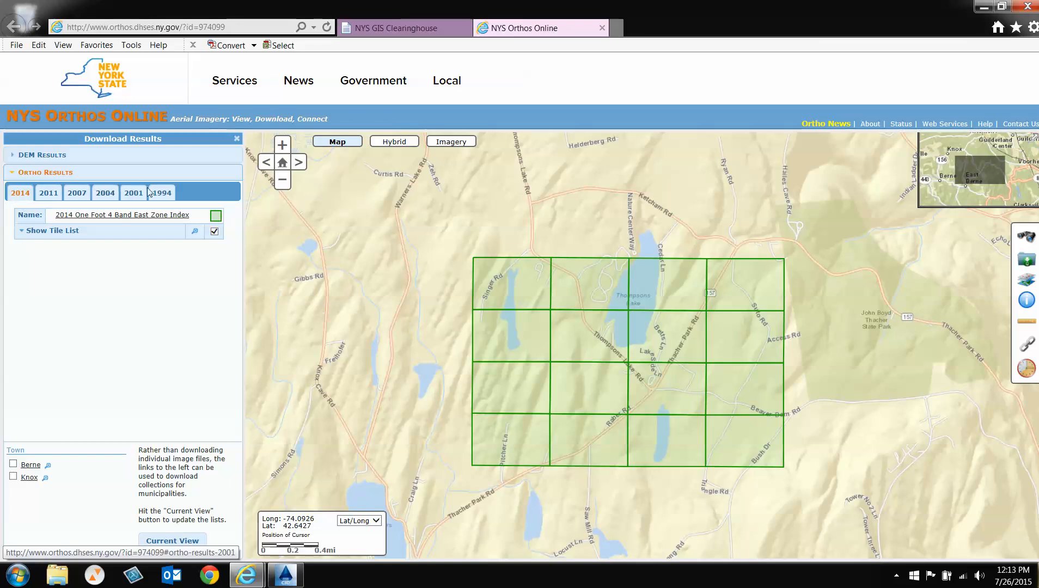
click(87, 193)
click(105, 192)
click(133, 193)
click(21, 193)
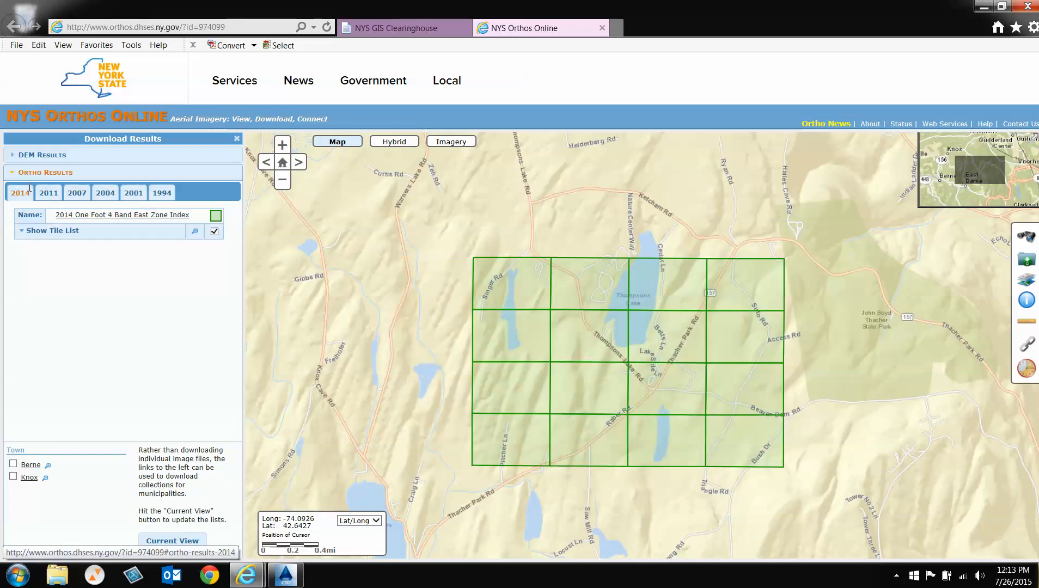
click(35, 155)
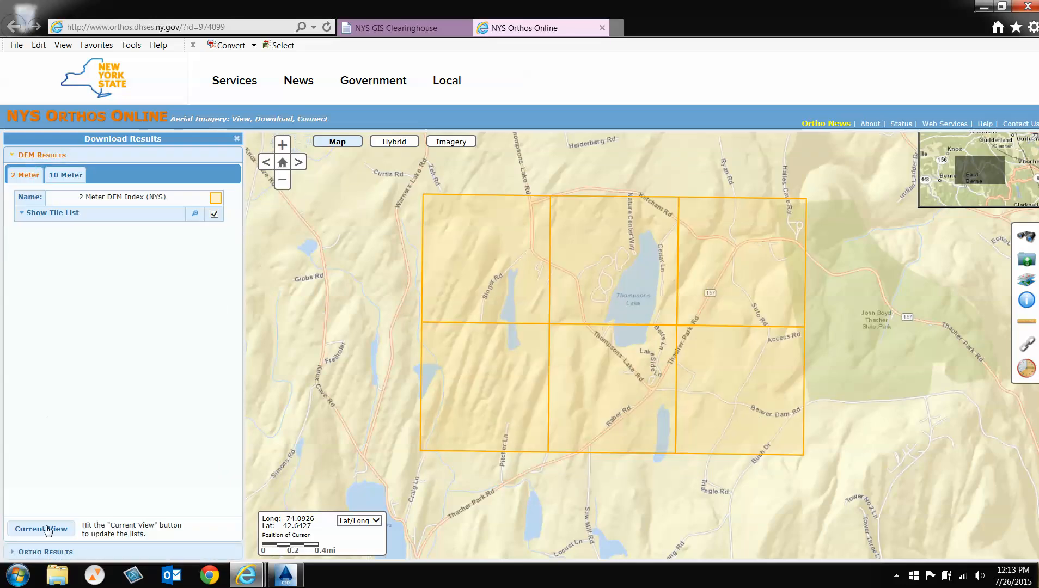
click(43, 552)
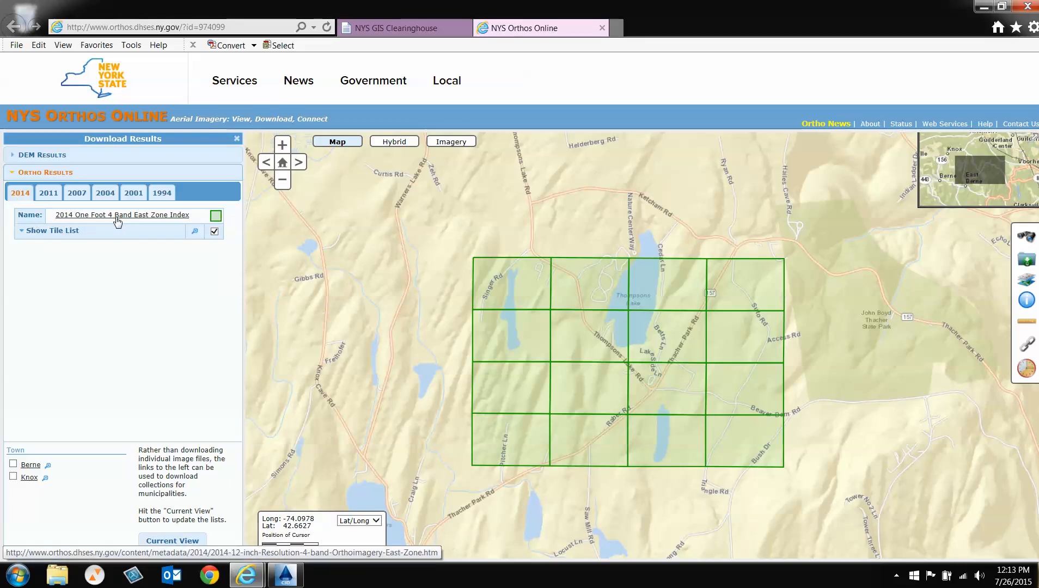
Step: Expand the 2014 tile list and save tile e_06091390_12_15100_4bd_2014.zip to the desktop
click(35, 233)
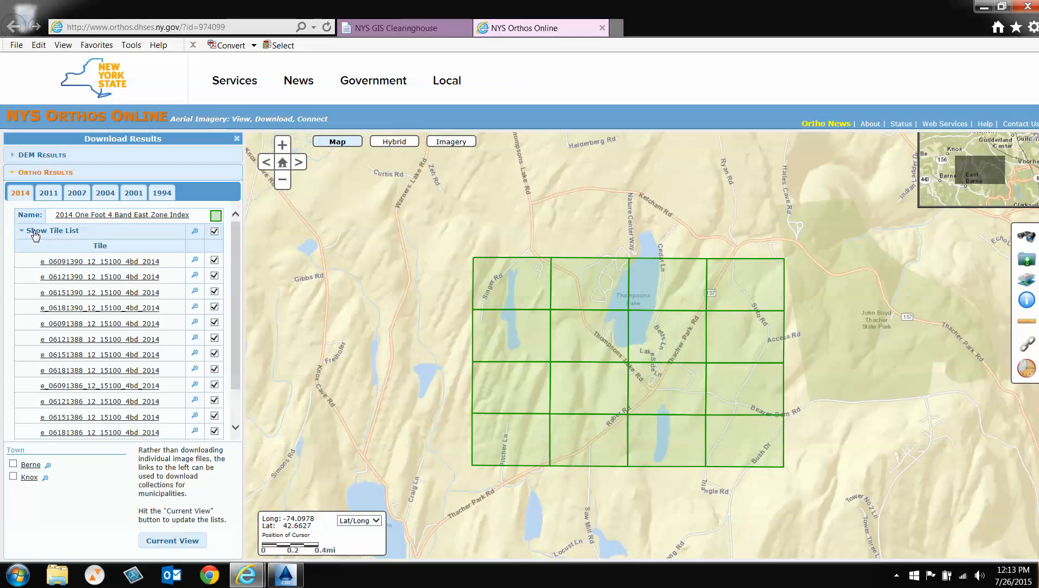
click(214, 261)
click(214, 261)
click(145, 263)
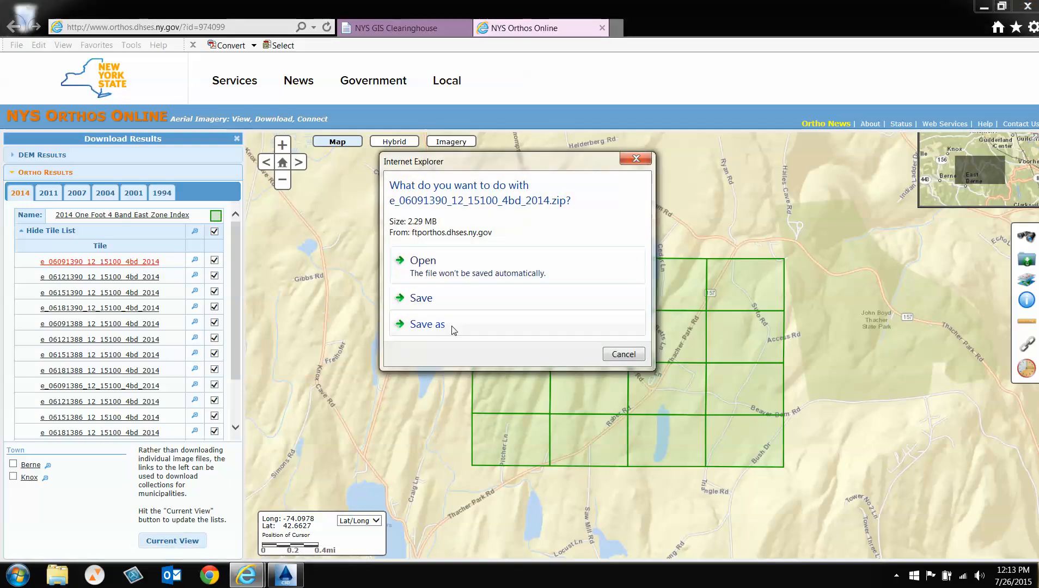
click(452, 326)
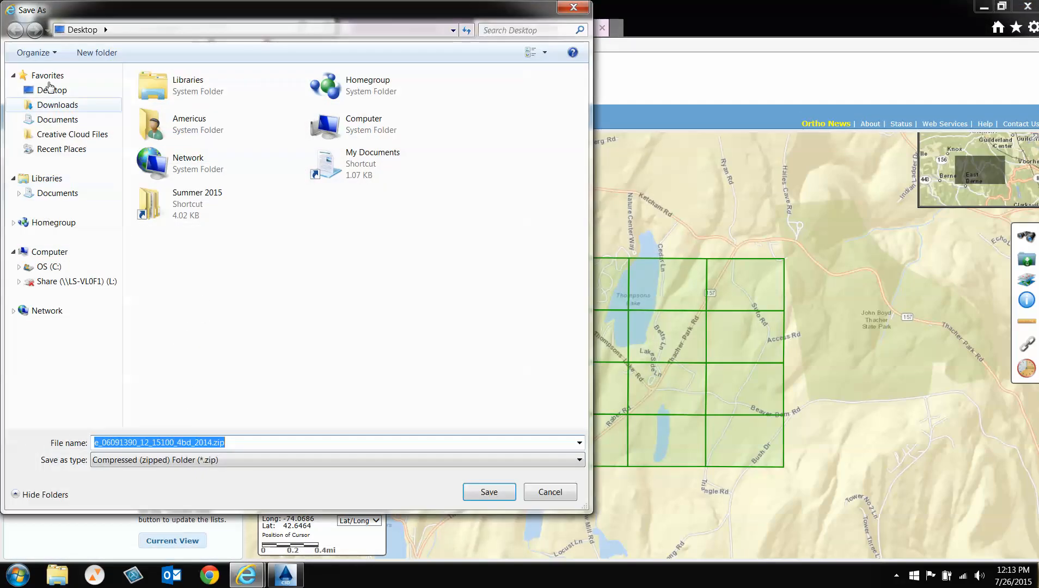
click(51, 93)
click(488, 492)
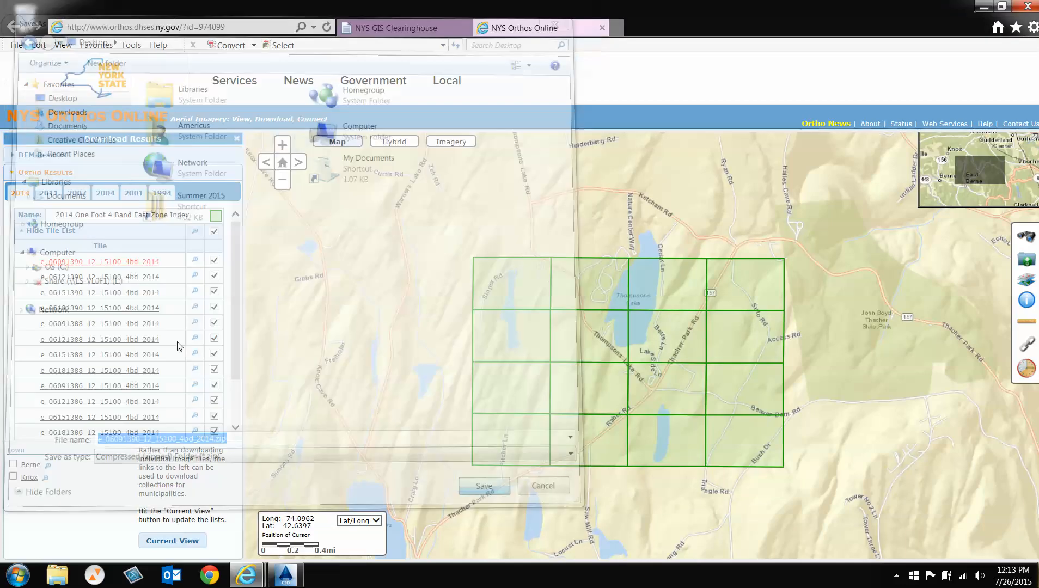
Step: Save tile e_06121390_12_15100_4bd_2014.zip to the desktop and minimize the browser
click(149, 277)
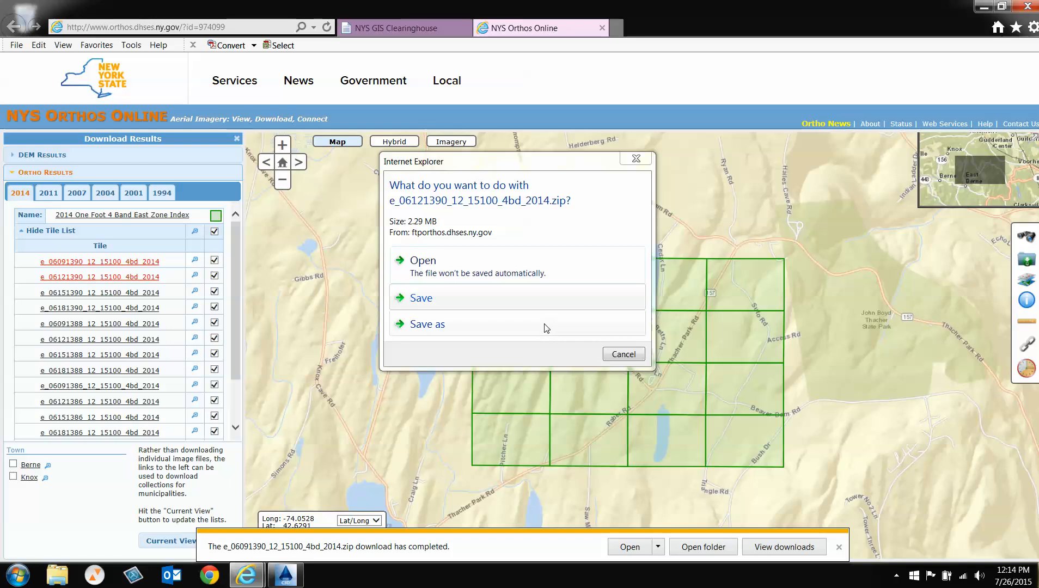
click(545, 344)
click(52, 90)
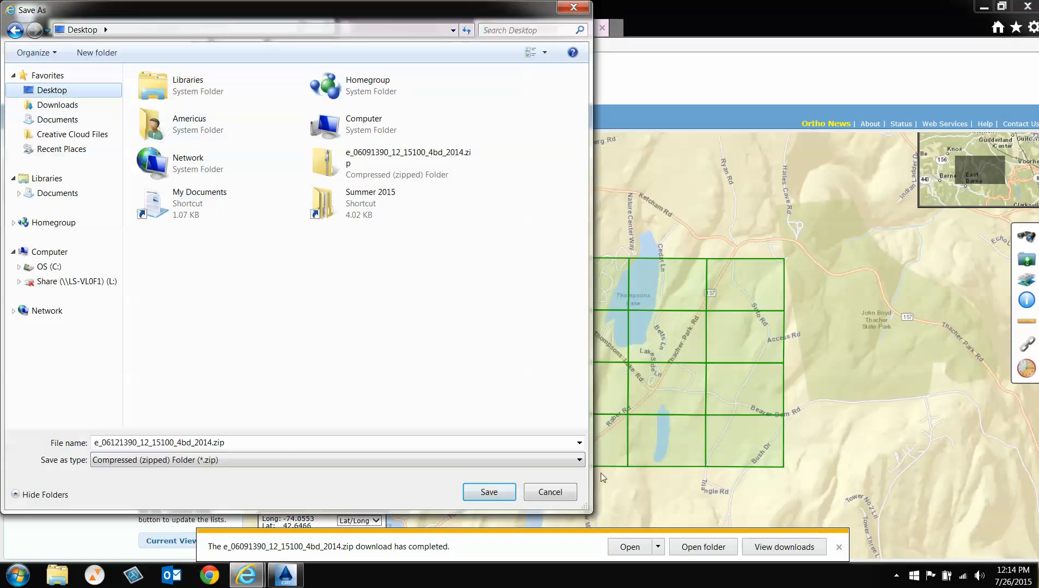
click(501, 490)
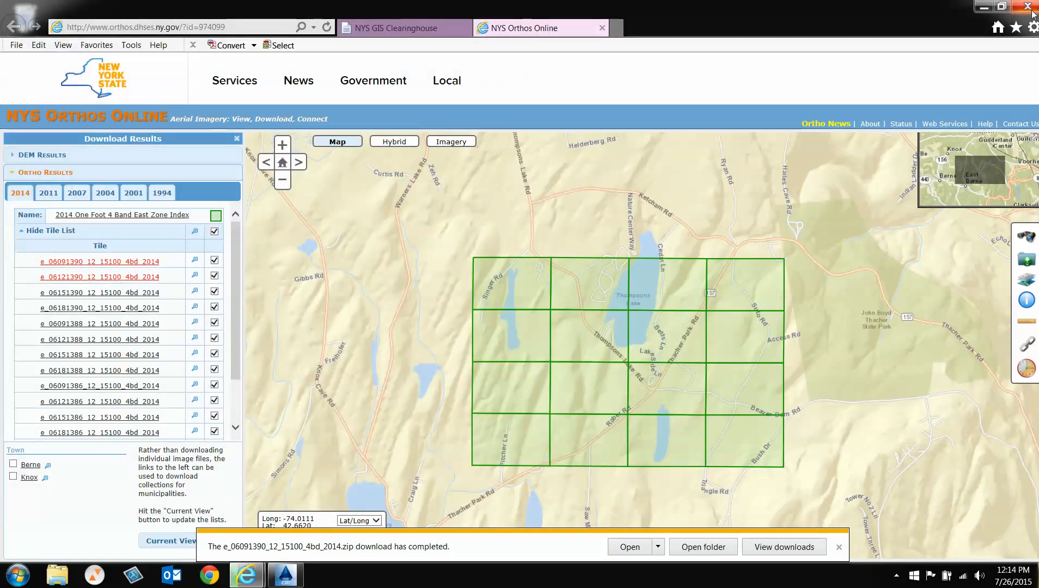
click(984, 7)
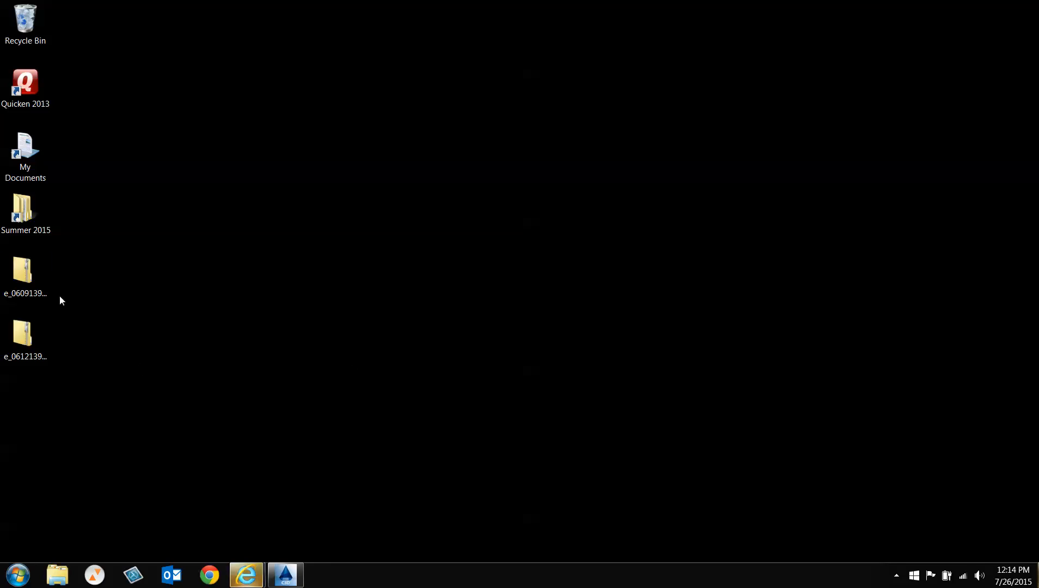
Step: Extract both downloaded orthoimagery zip archives into their own folders on the desktop
click(22, 284)
right_click(22, 284)
click(112, 322)
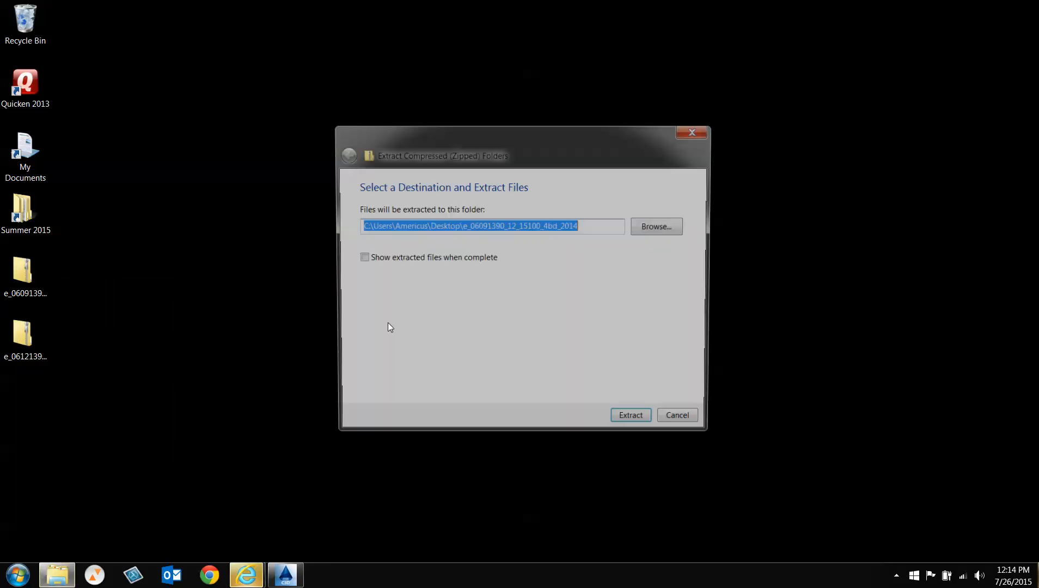
click(616, 425)
click(21, 336)
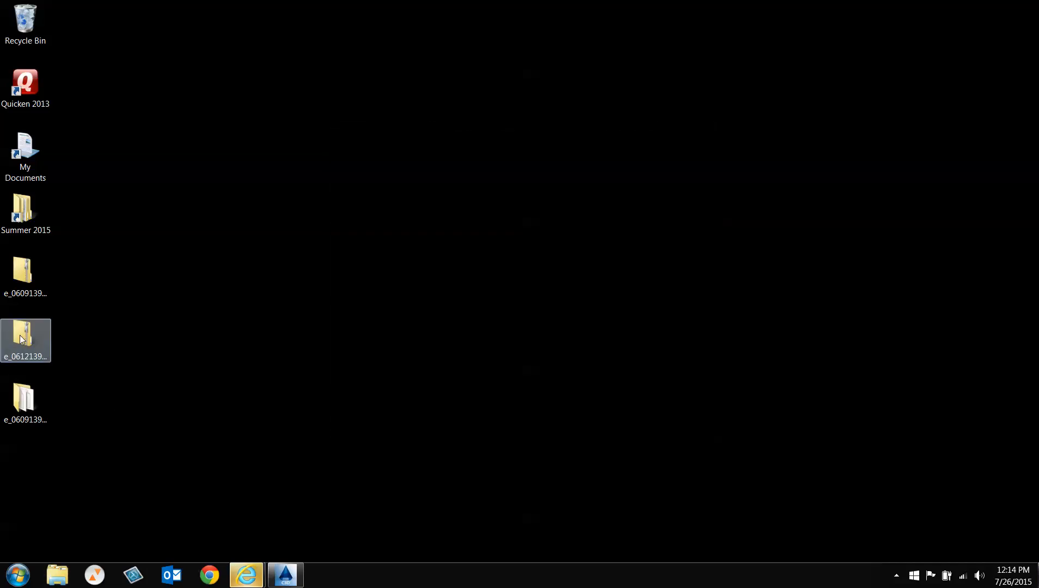
right_click(20, 335)
click(103, 130)
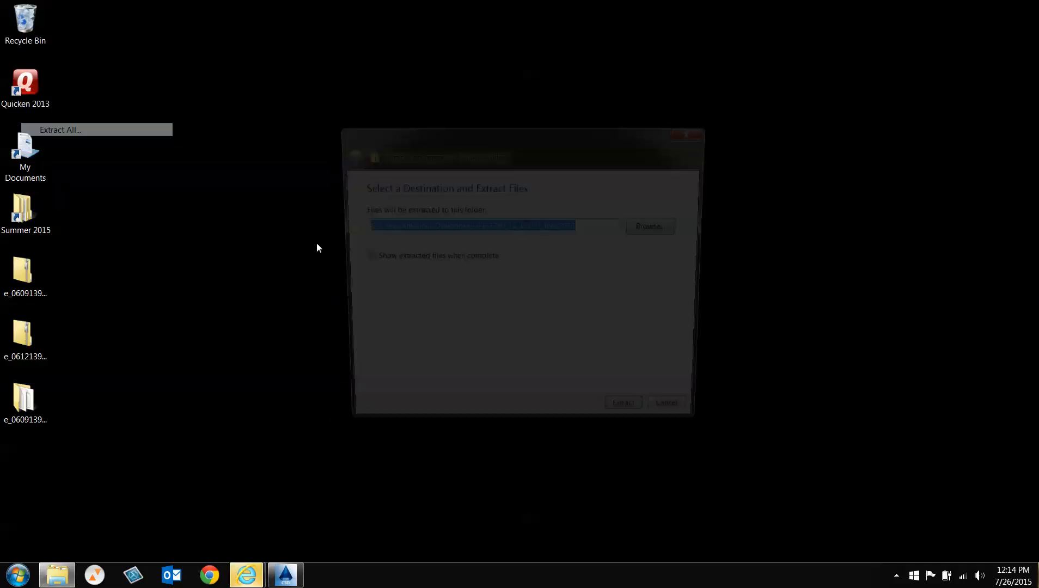
click(635, 423)
Step: Delete the two zip archives from the desktop and move the two extracted folders up beneath the Summer 2015 shortcut
drag(109, 347, 2, 270)
key(Delete)
key(Return)
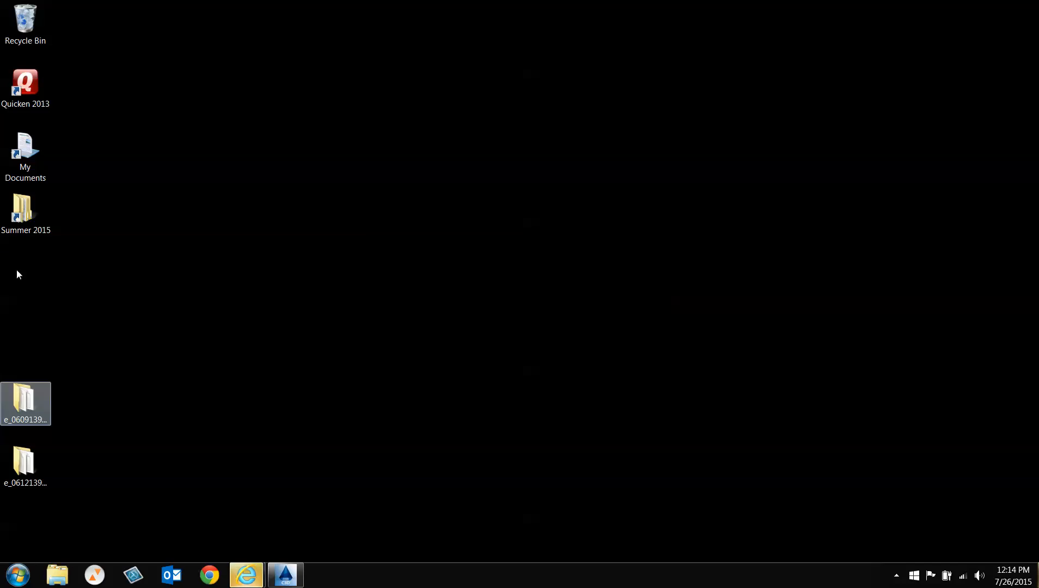
drag(91, 495, 26, 388)
drag(24, 400, 25, 259)
click(126, 392)
Step: Switch to AutoCAD Civil 3D, search the coordinate systems for "new york" with MAPCSASSIGN, and assign NY83-EF to the drawing
click(285, 575)
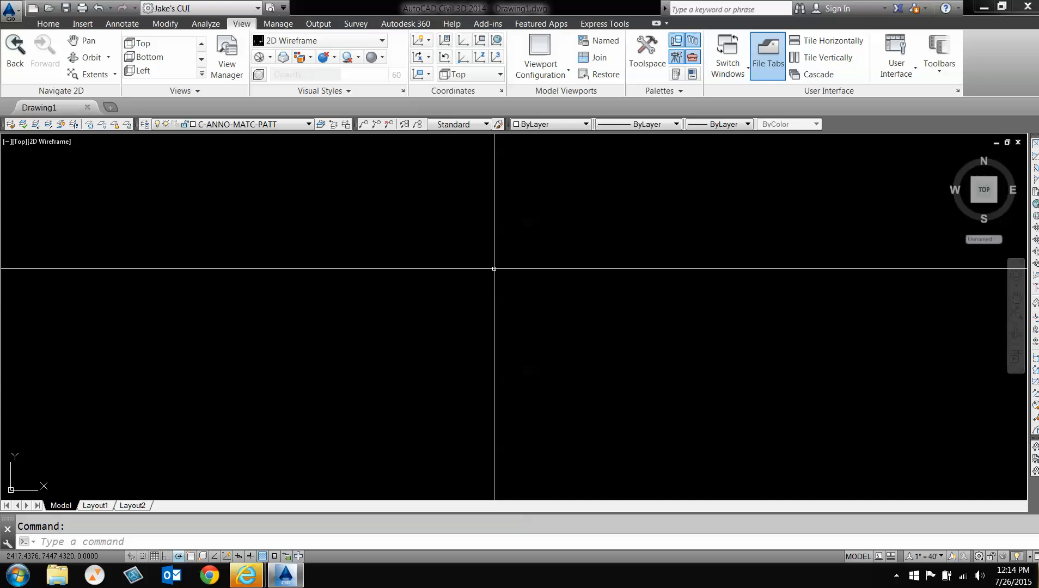
text(map)
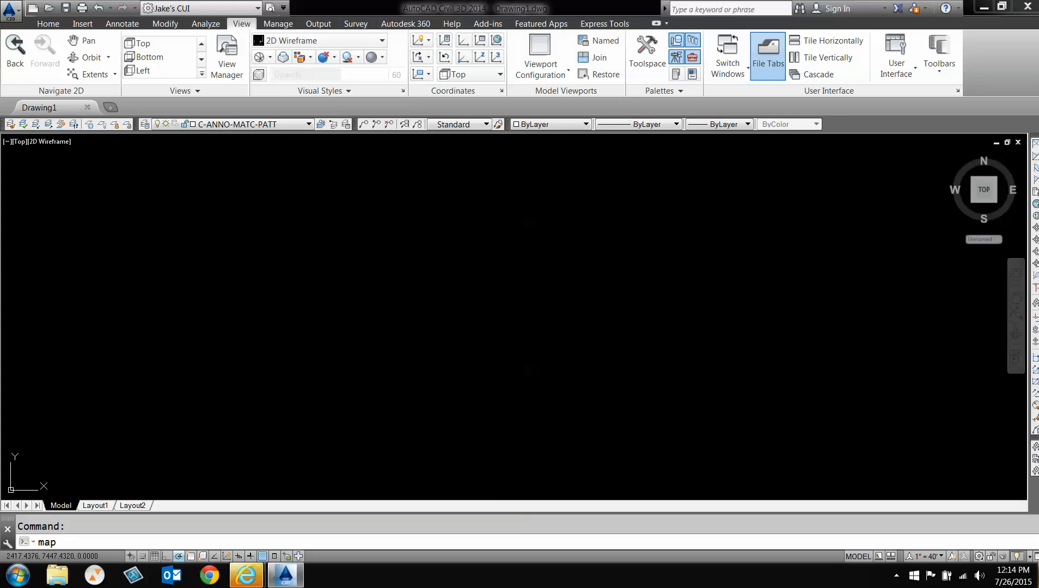
key(Return)
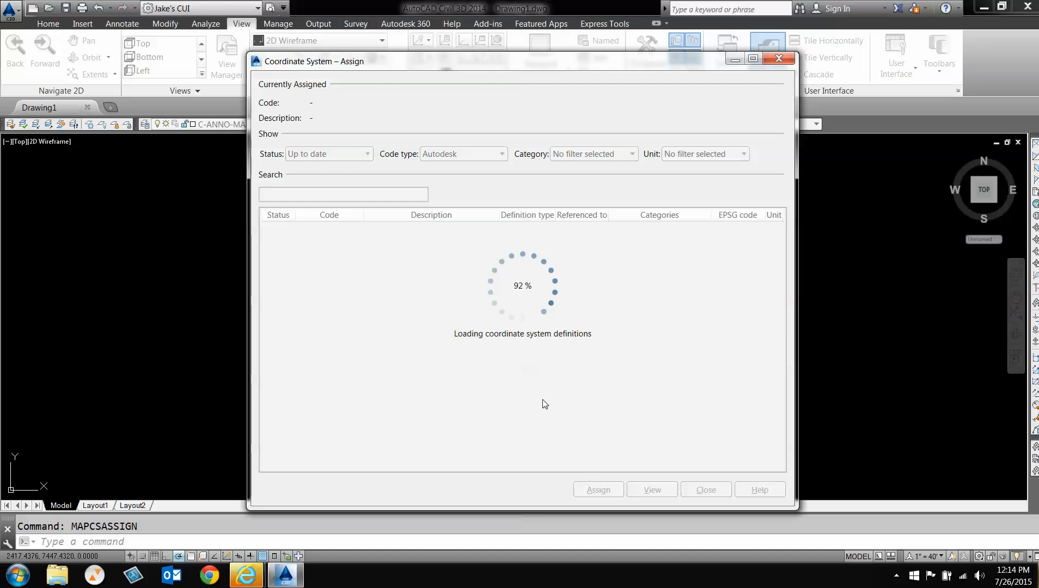
click(291, 197)
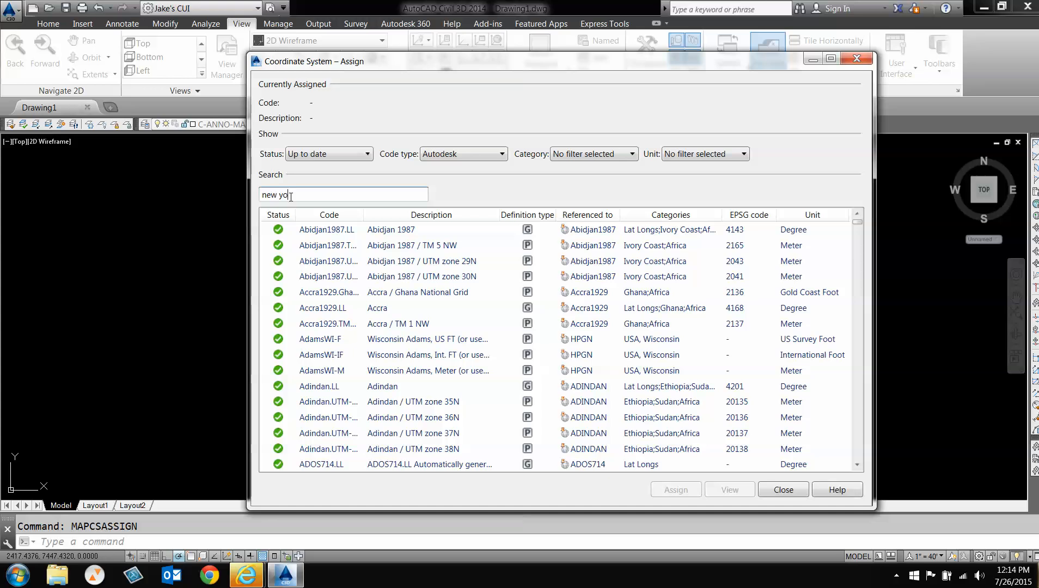
text(new york)
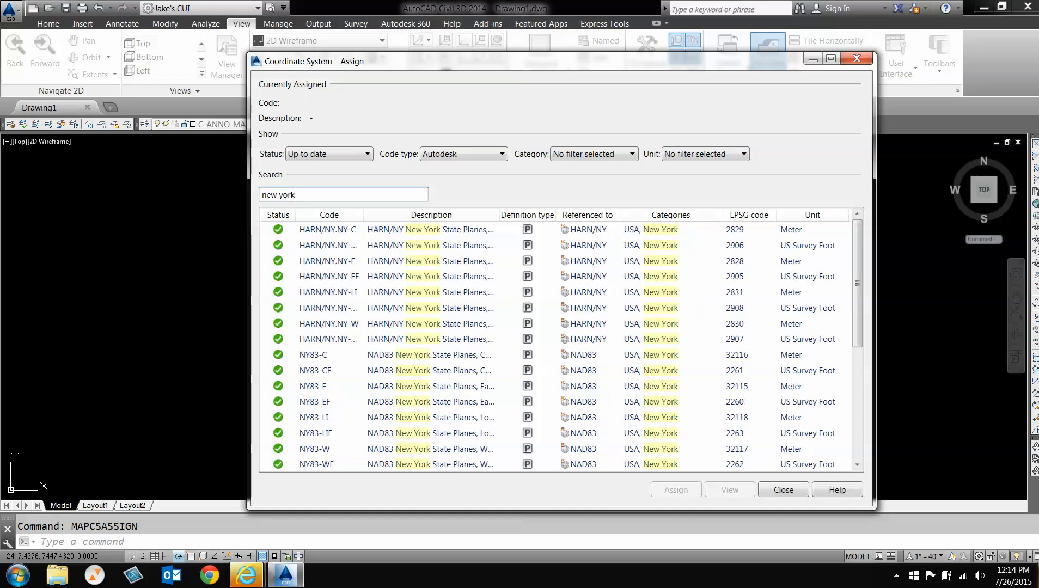
drag(498, 214, 557, 215)
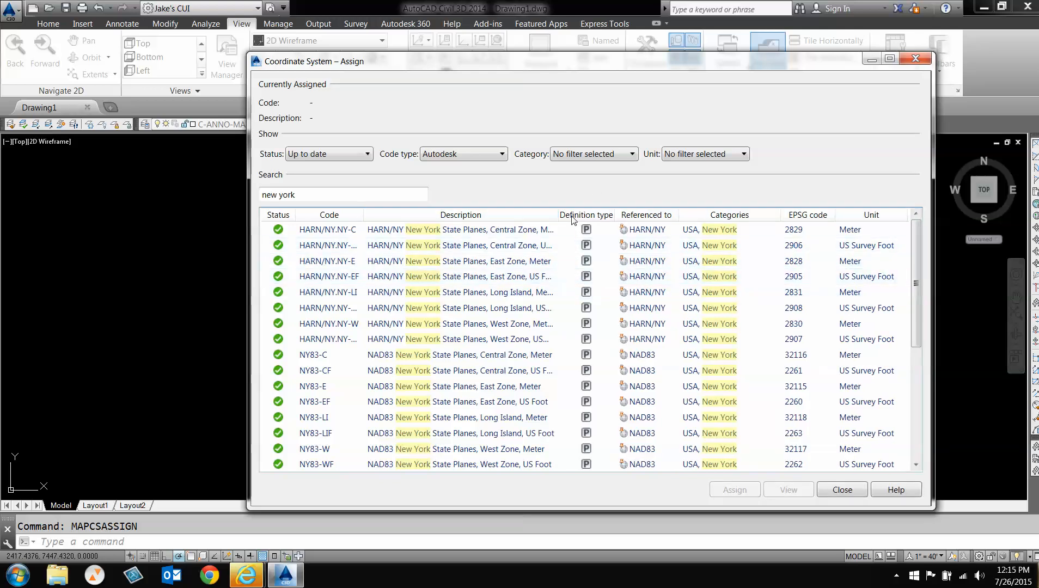
drag(557, 214, 602, 213)
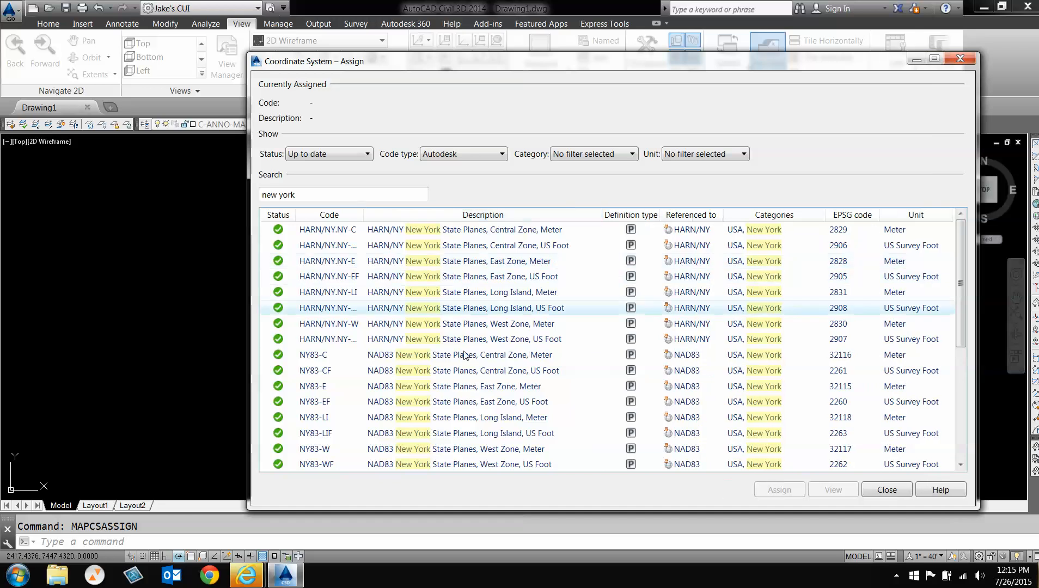
click(509, 407)
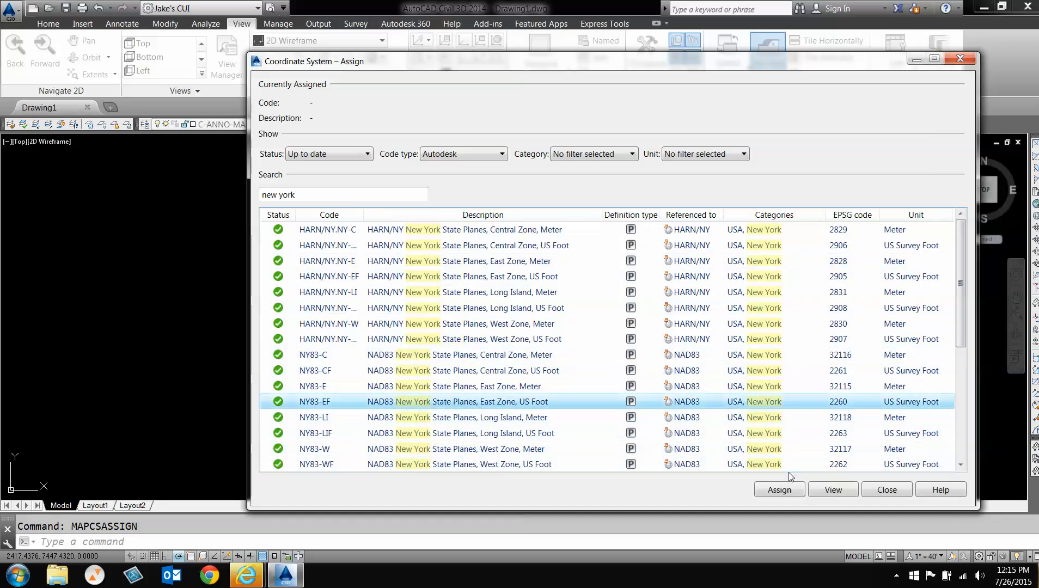
click(784, 488)
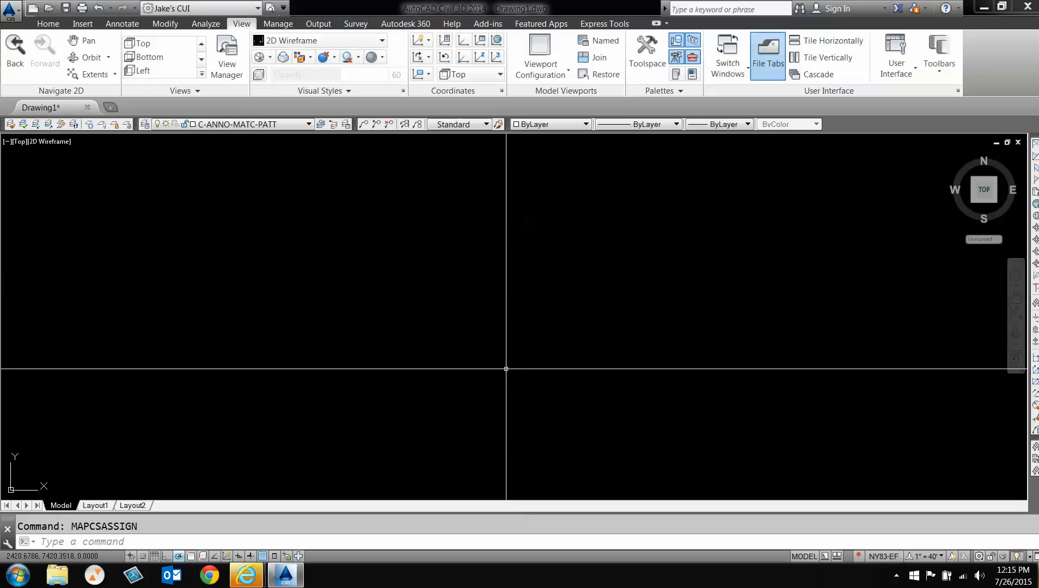
Step: Open the external references with XREF and choose e_06091390_12_15100_4bd_2014.jp2 from its desktop folder as an image to attach
text(xref)
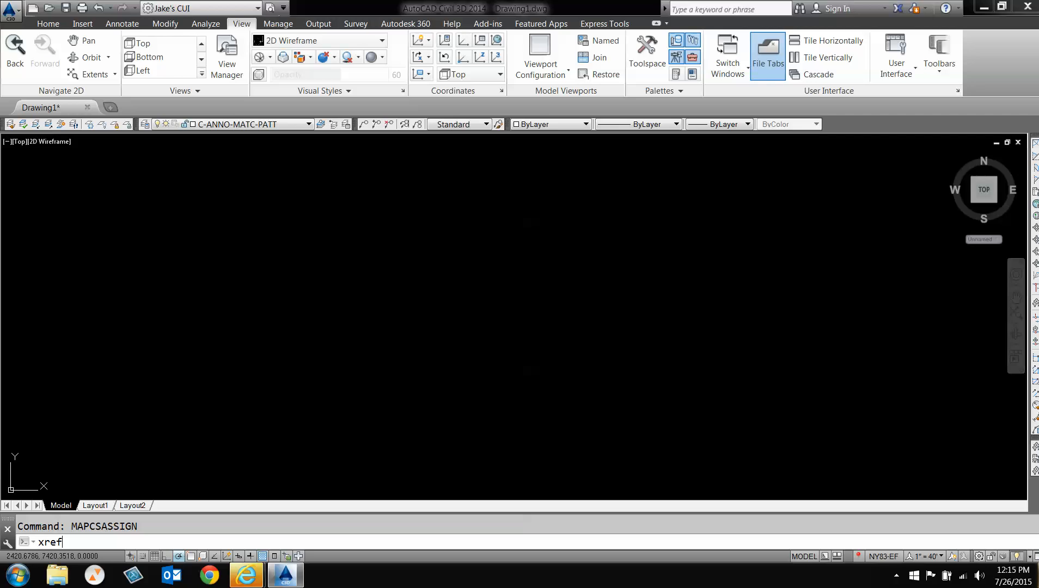
key(Return)
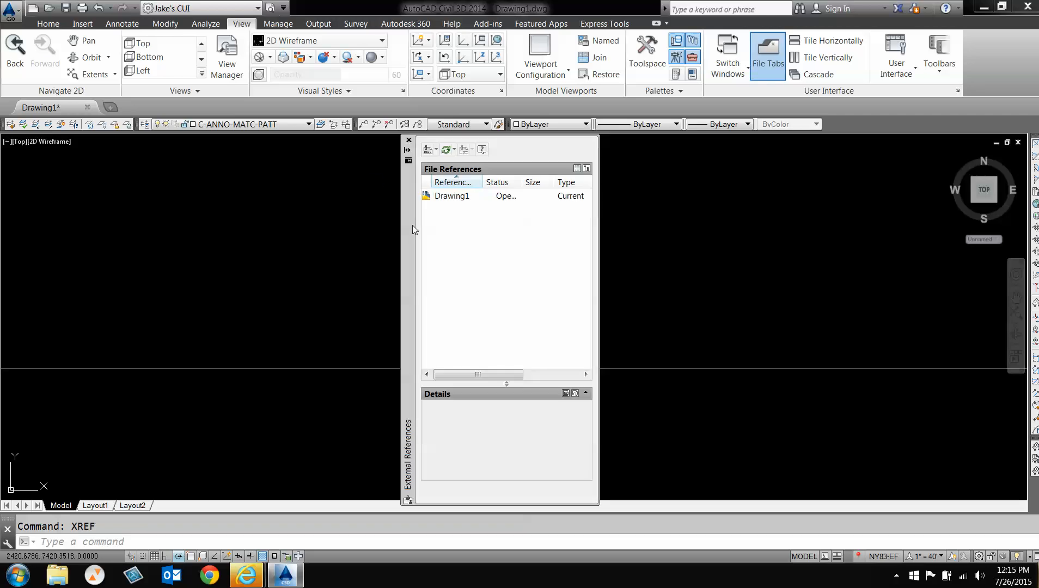
click(434, 150)
click(453, 179)
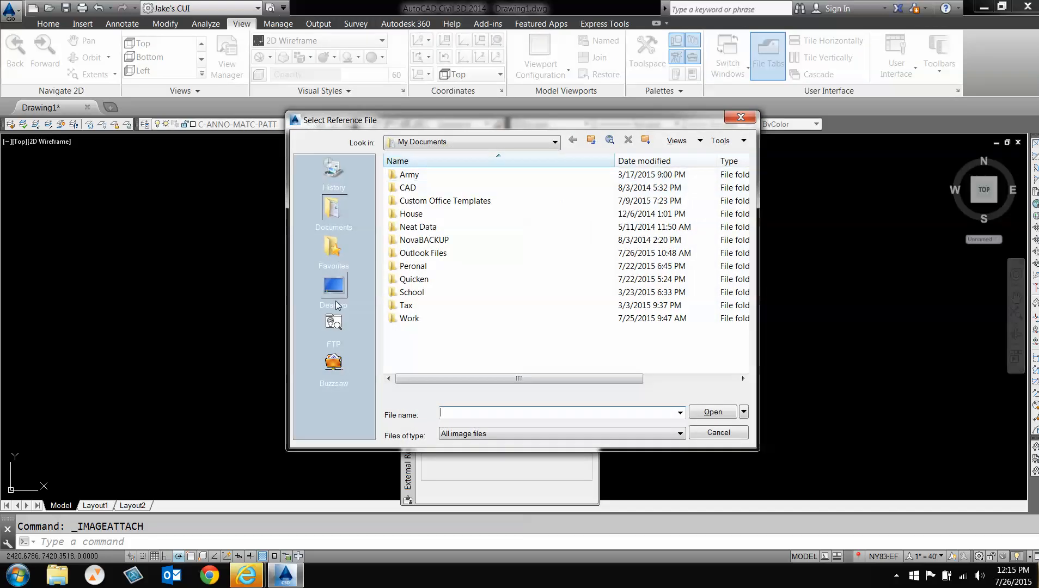
click(333, 287)
click(446, 241)
double_click(447, 240)
double_click(451, 175)
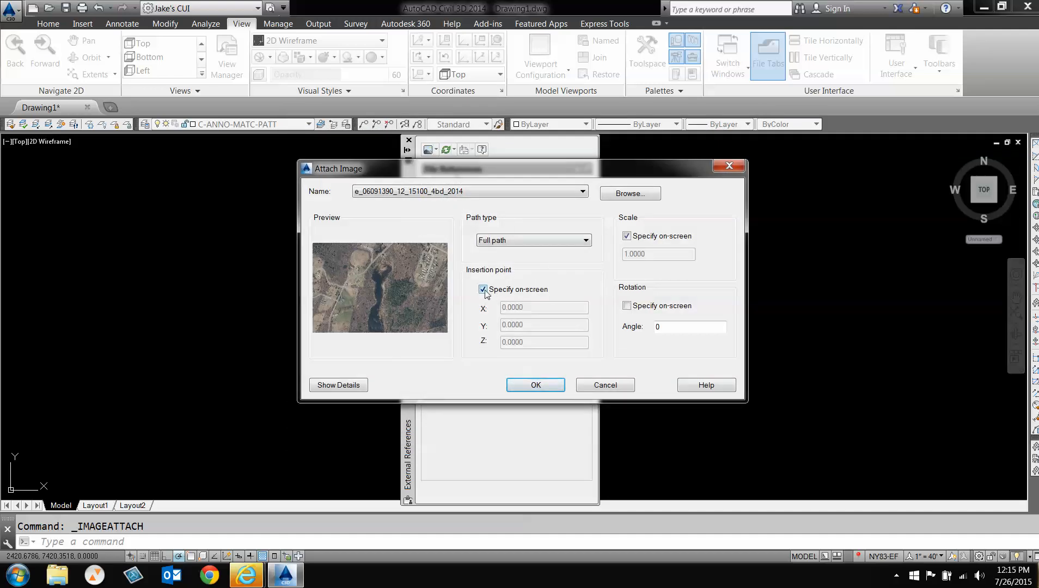
Step: Specify the image's insertion point by coordinates, with X 609000 and Y 1390000
click(485, 290)
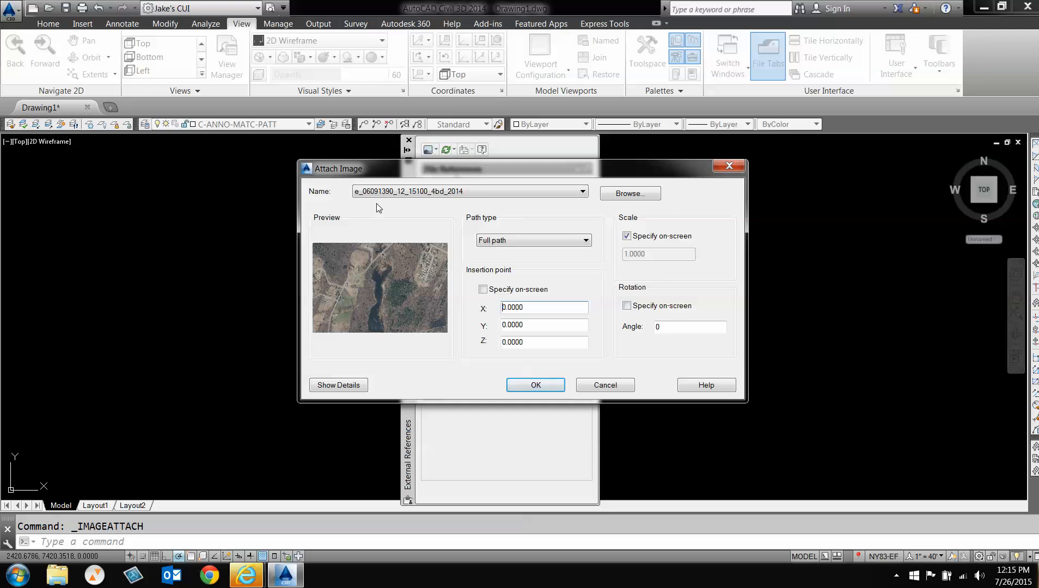
double_click(537, 308)
text(09)
key(Tab)
text(1)
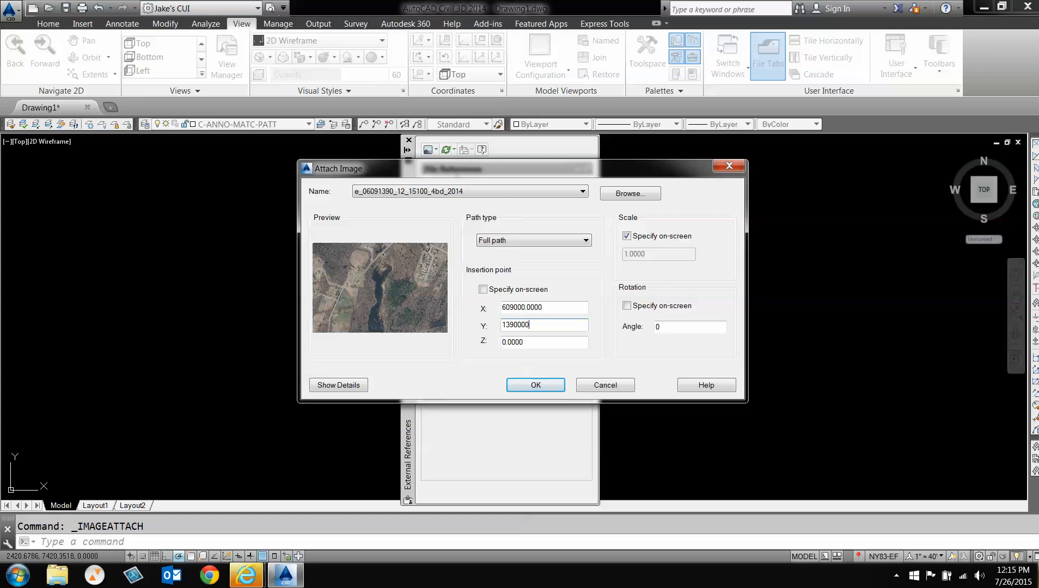
Step: Attach the image at a fixed scale of 3000 and zoom to the drawing extents
click(626, 236)
drag(628, 255, 681, 256)
key(BackSpace)
key(BackSpace)
text(300)
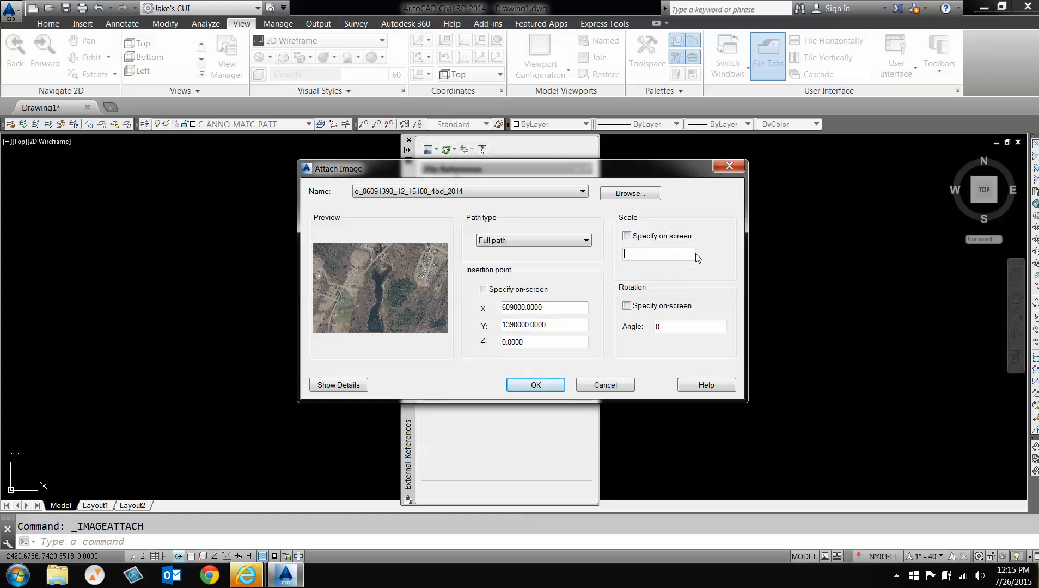
text(0)
click(536, 387)
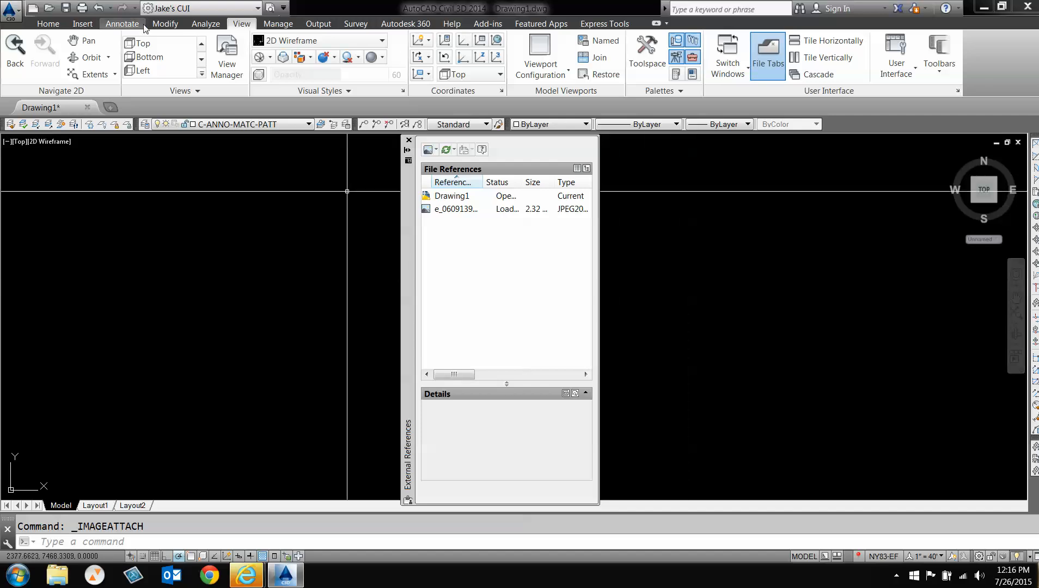
click(84, 75)
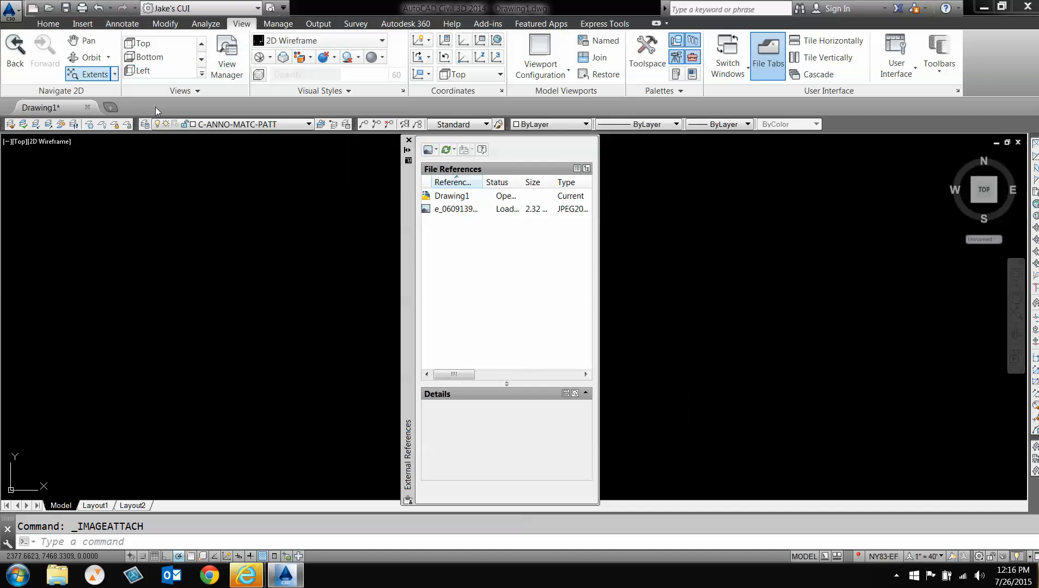
scroll(724, 261, down, 2)
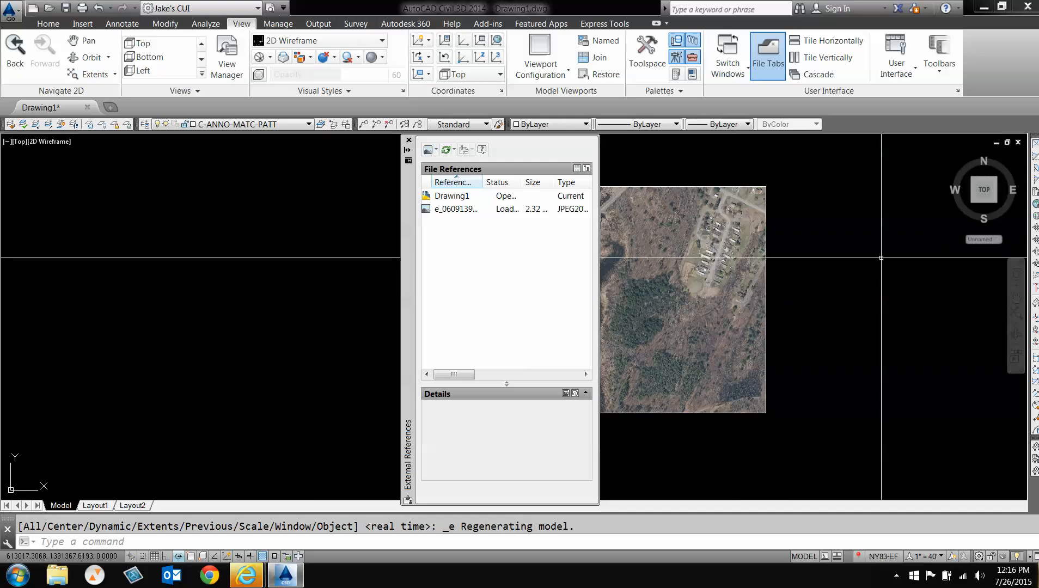
Step: Choose the image in the desktop folder e_06121390_12_15100_4bd_2014 as the second tile to attach
click(428, 149)
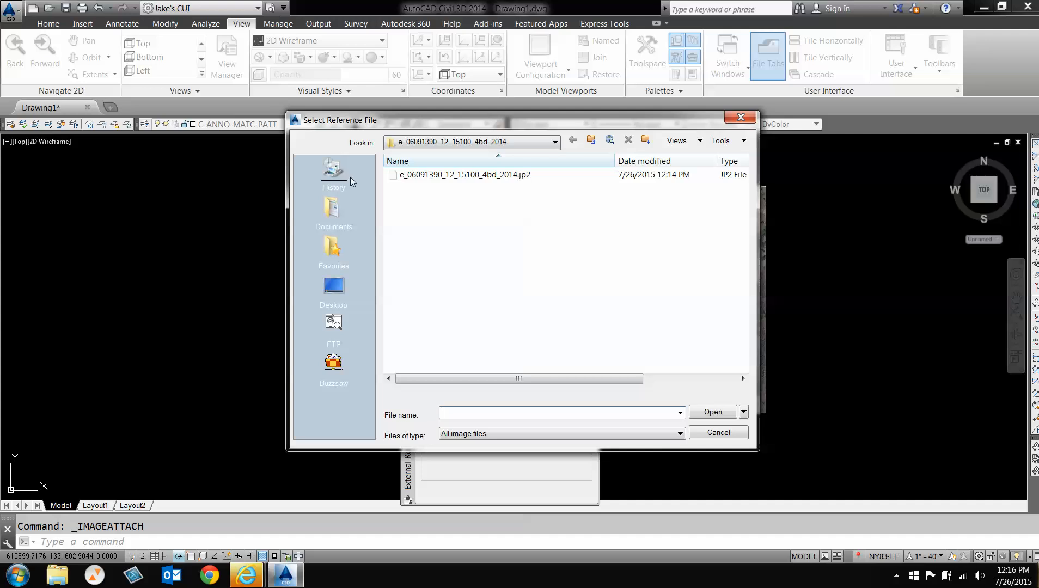
click(342, 279)
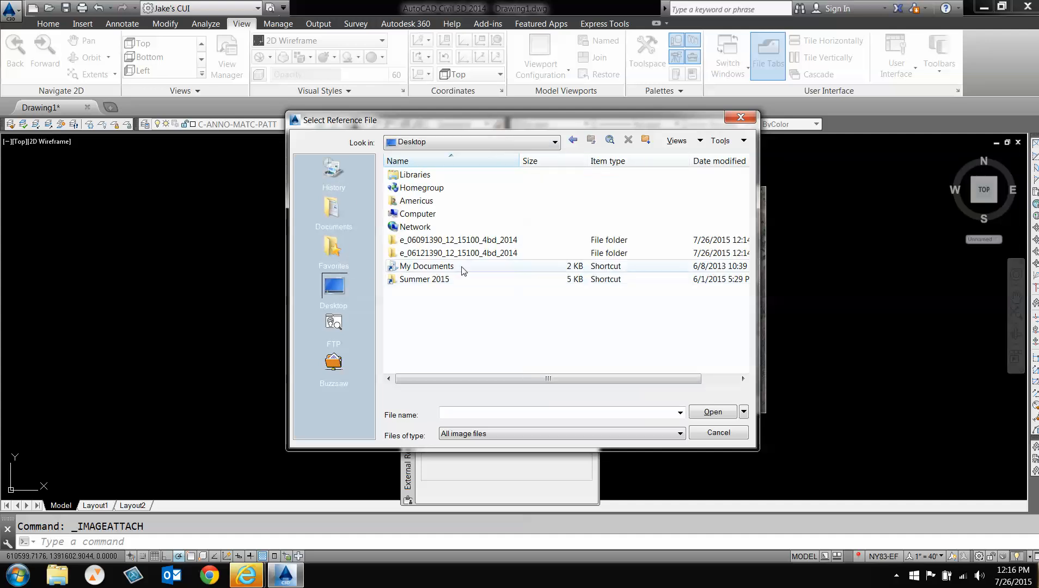
double_click(468, 184)
double_click(467, 179)
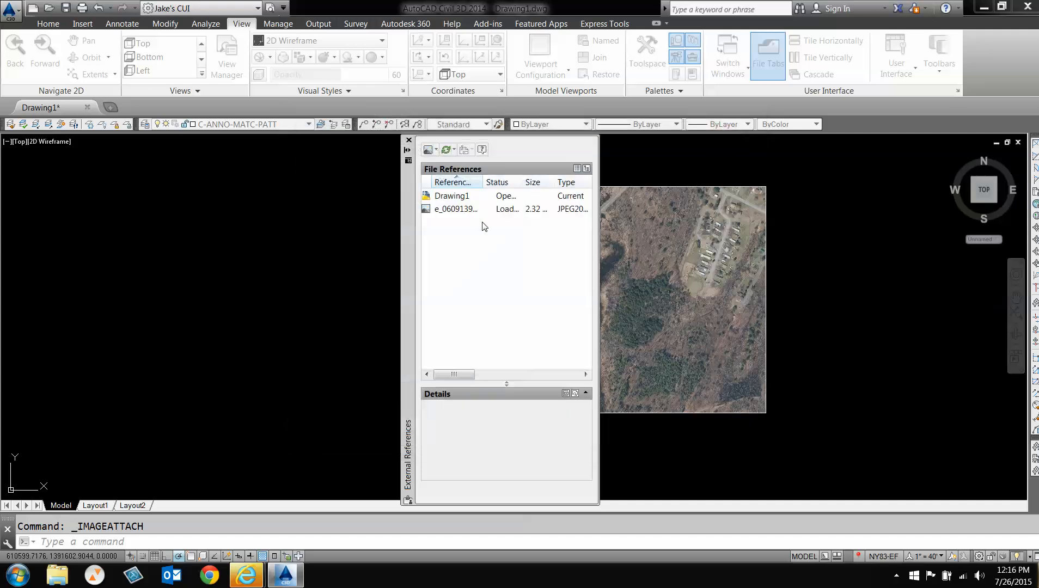
Step: Attach the second tile with insertion point X 612000, Y 1390000 and a scale of 3000
double_click(532, 307)
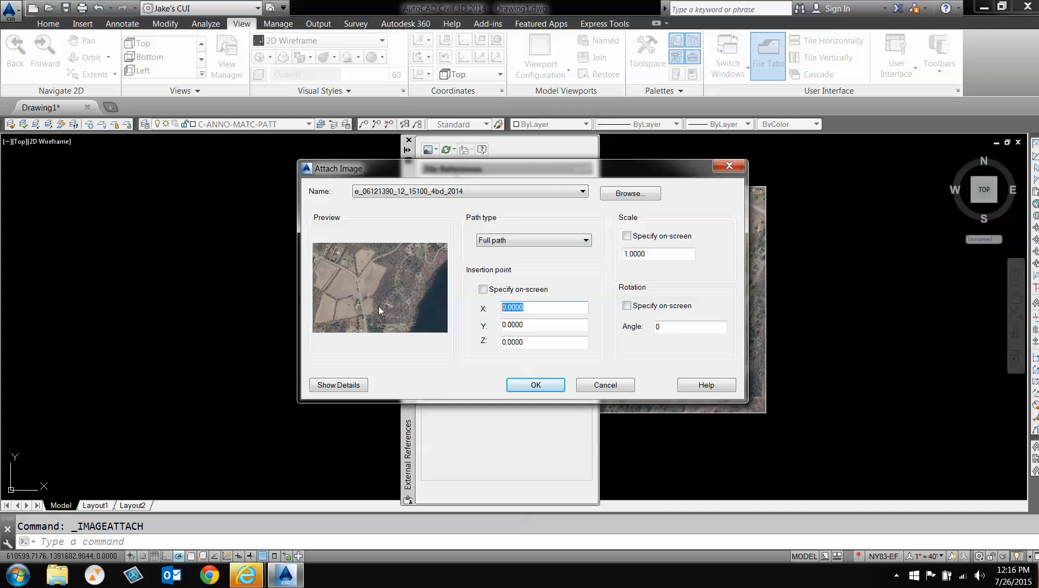
text(0)
key(Tab)
text(13)
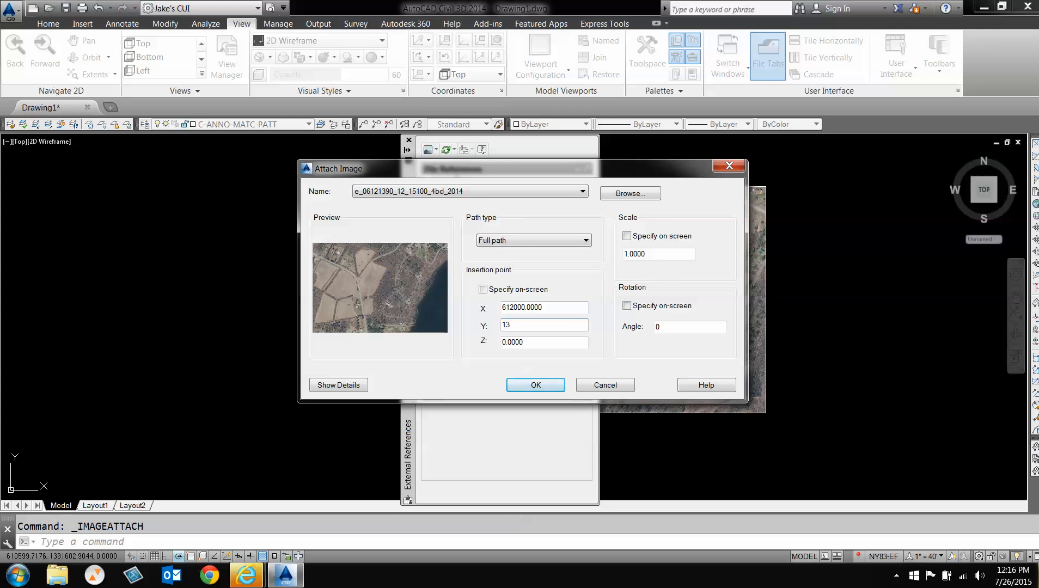
key(Tab)
key(Tab)
key(Tab)
text(3)
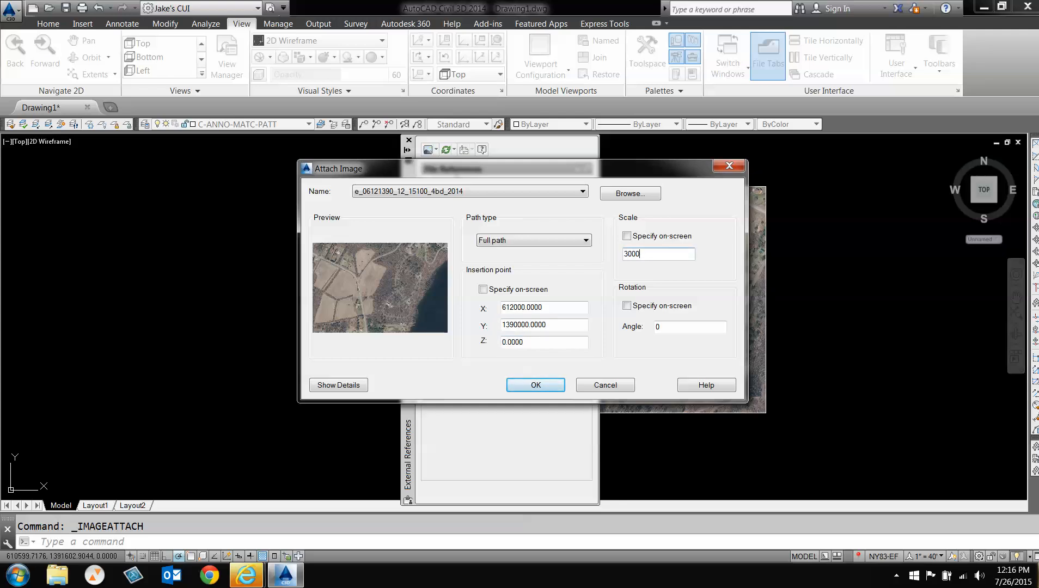
key(Return)
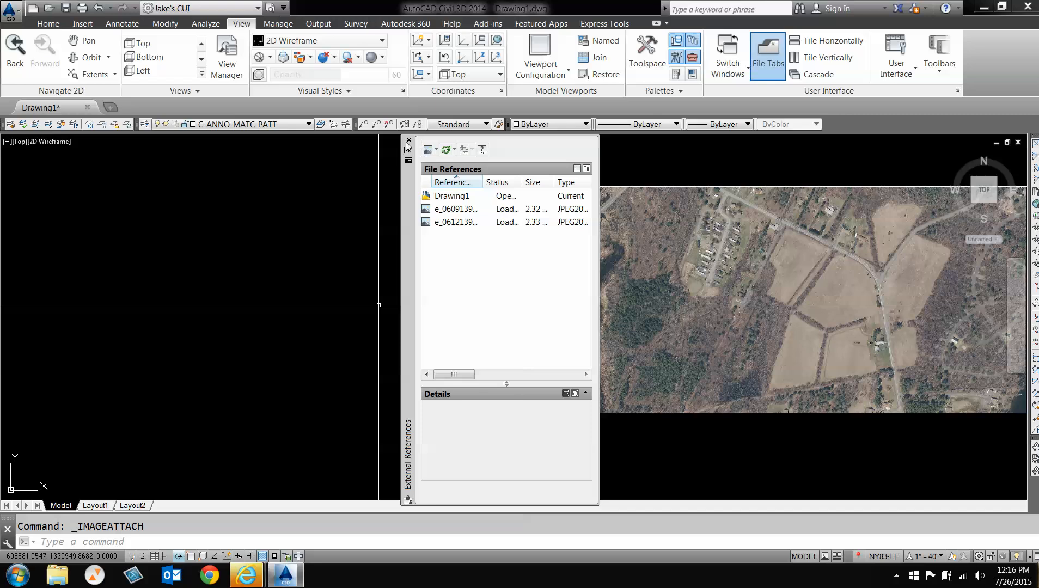
Step: Close the External References palette and examine how the two attached tiles line up, ending at the drawing extents
click(408, 141)
scroll(424, 326, down, 2)
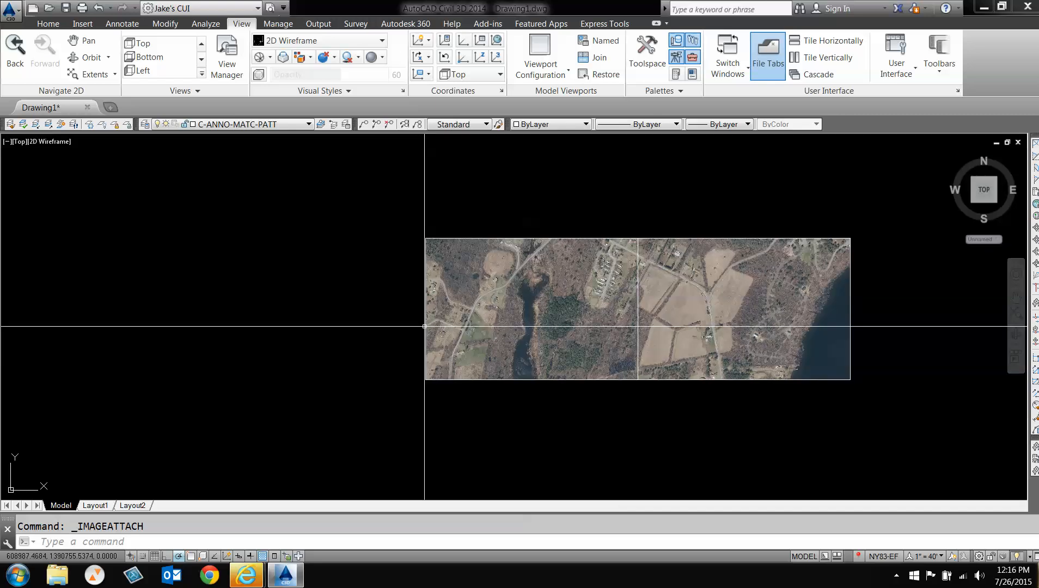
scroll(872, 412, up, 2)
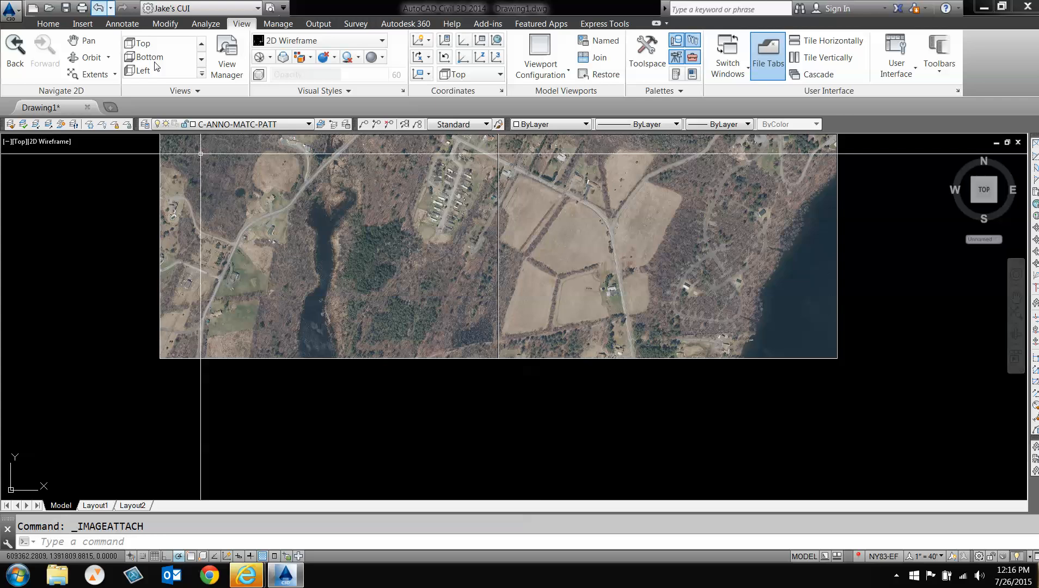
click(90, 74)
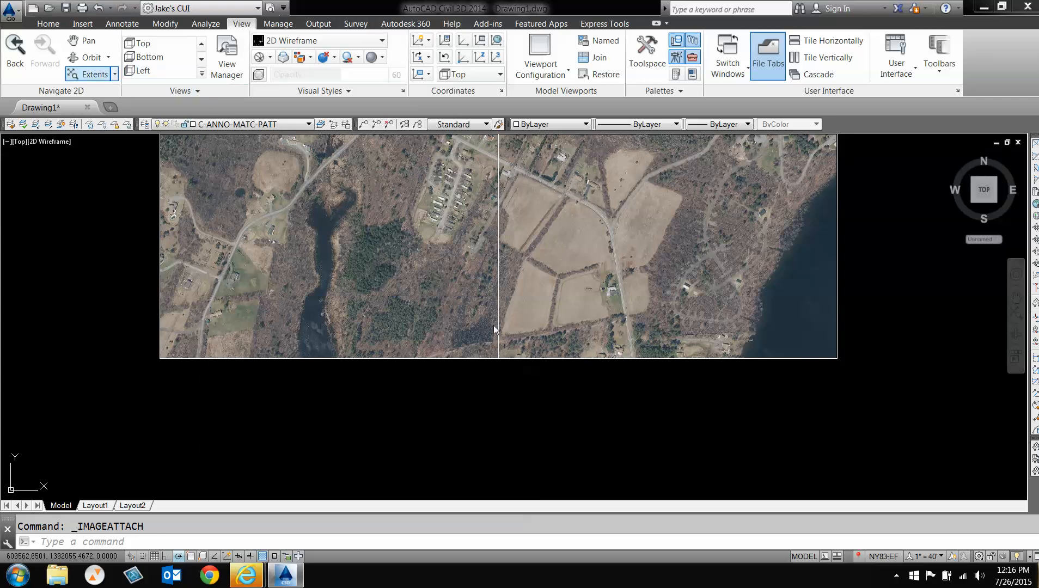